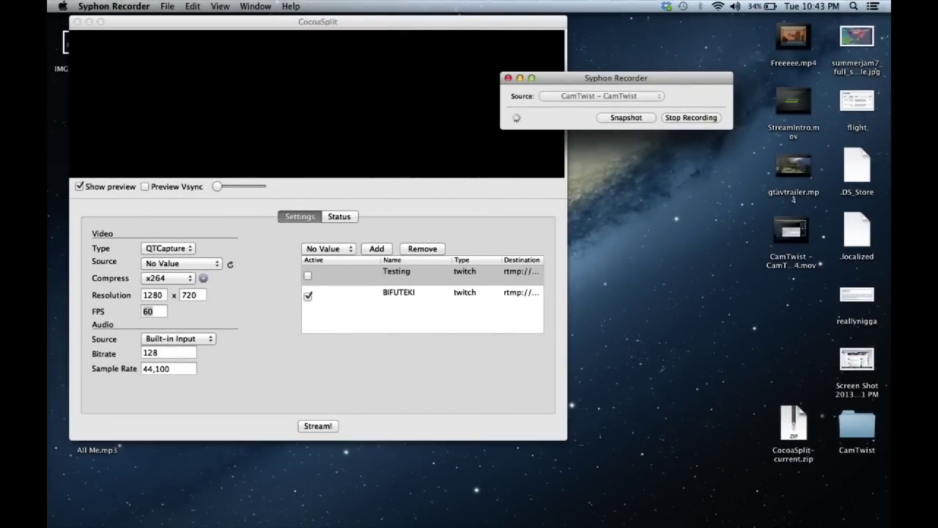
Step: Switch to CocoaSplit and examine the server choices for a new Twitch TV destination, closing the form without adding it
key(super+Tab)
drag(318, 21, 514, 57)
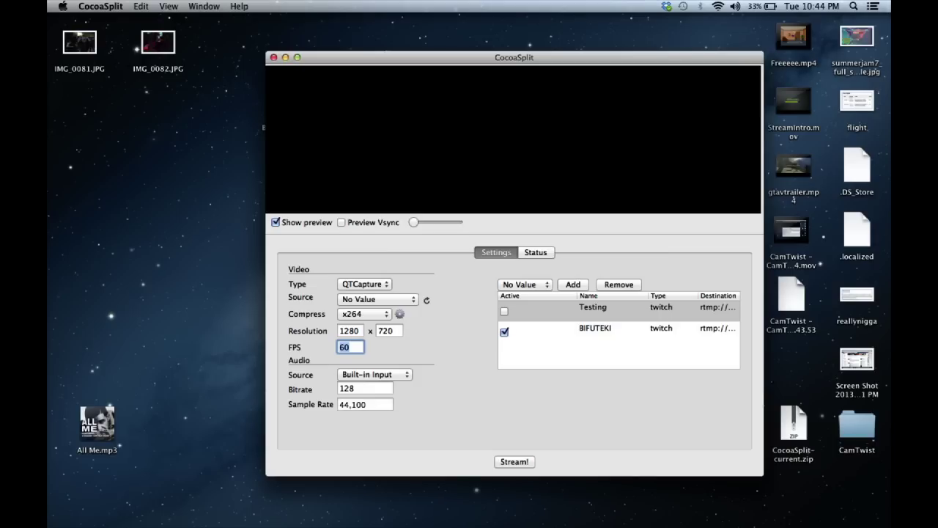
click(525, 285)
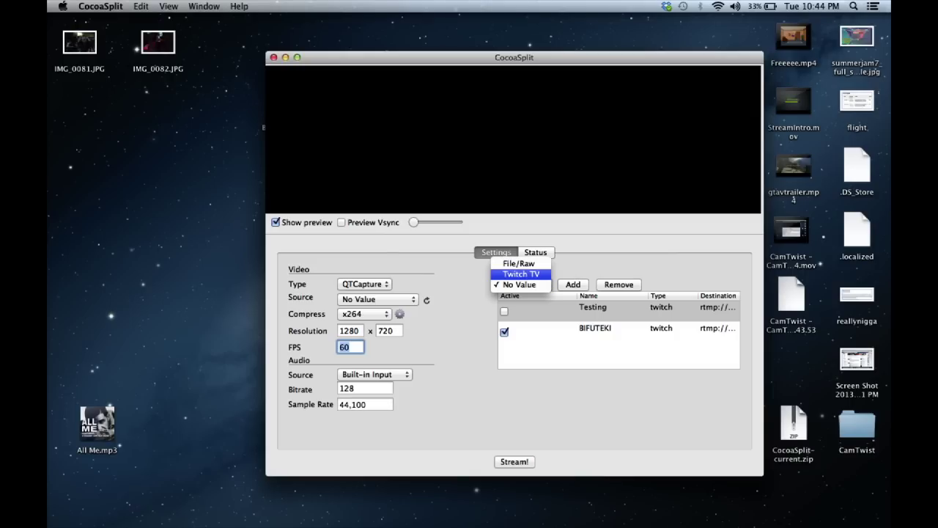
click(520, 274)
click(573, 285)
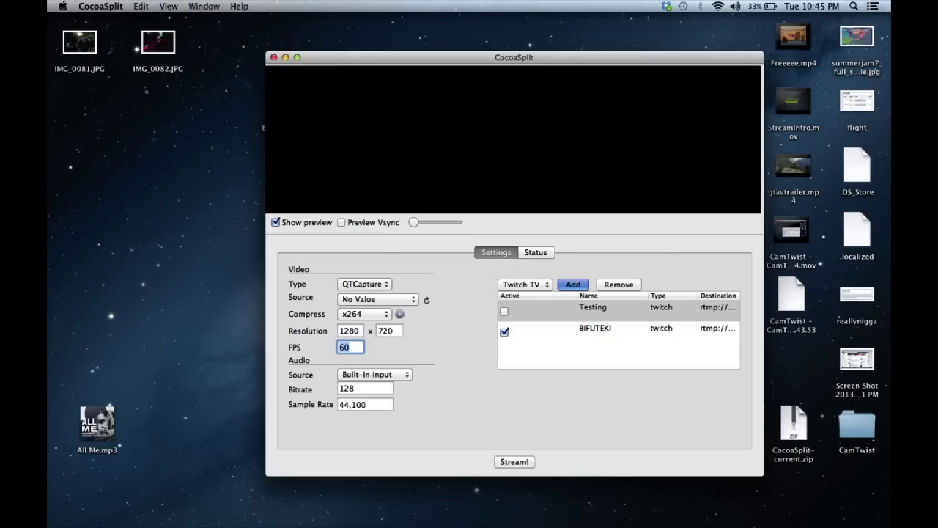
click(514, 82)
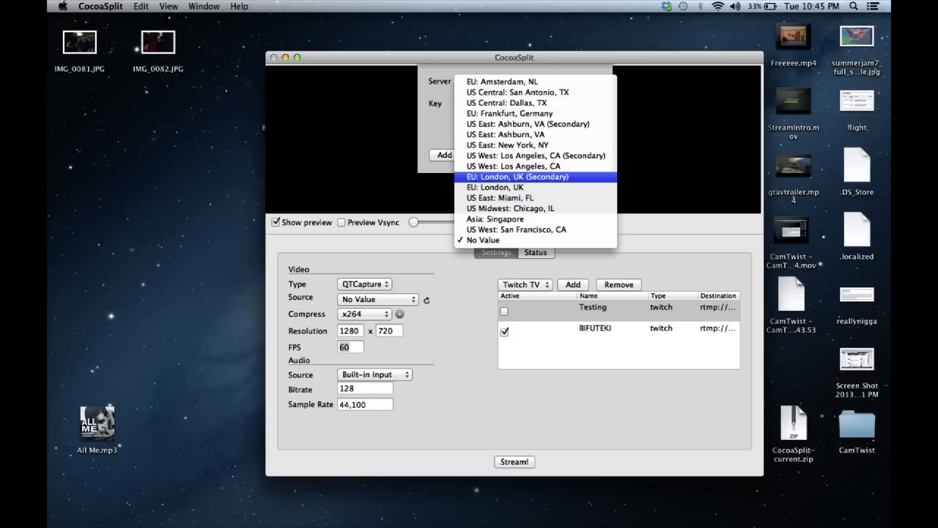
key(Escape)
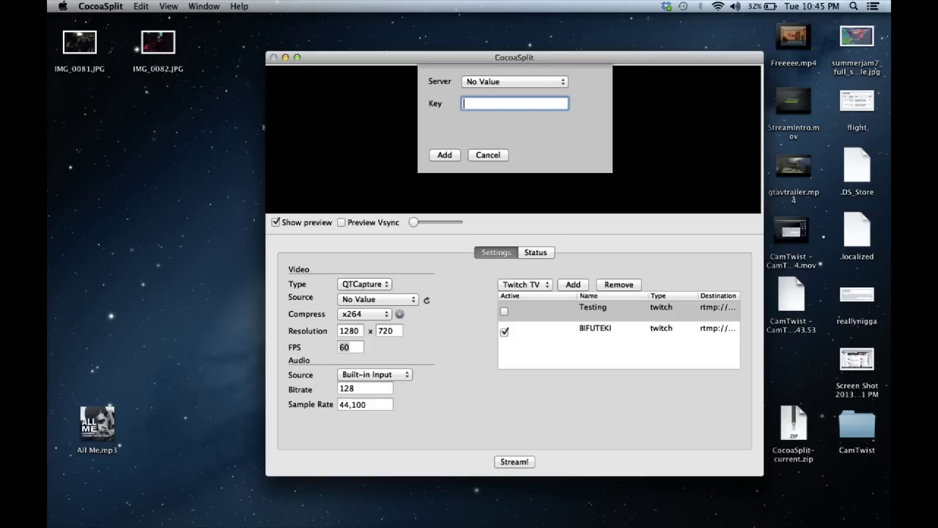
key(Escape)
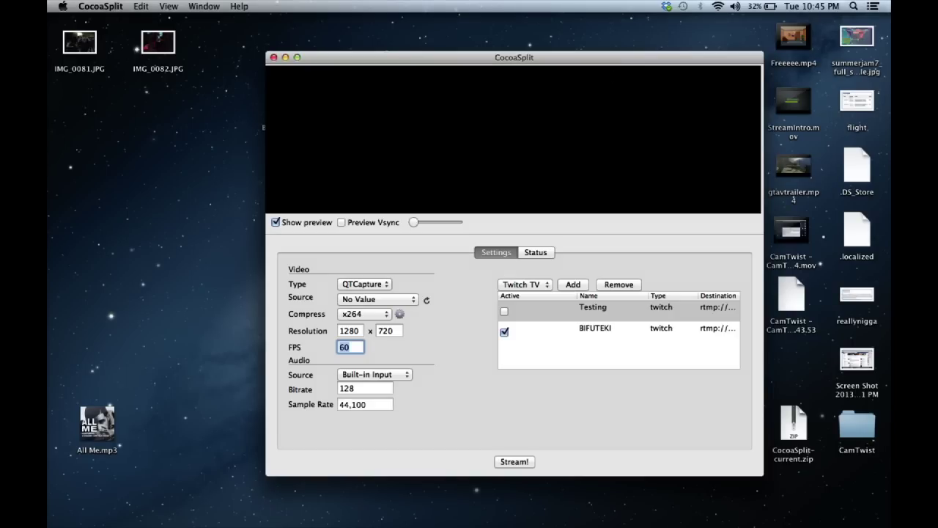
Step: Deactivate the BIFUTEKI stream destination and activate it again, leaving its row selected
click(504, 332)
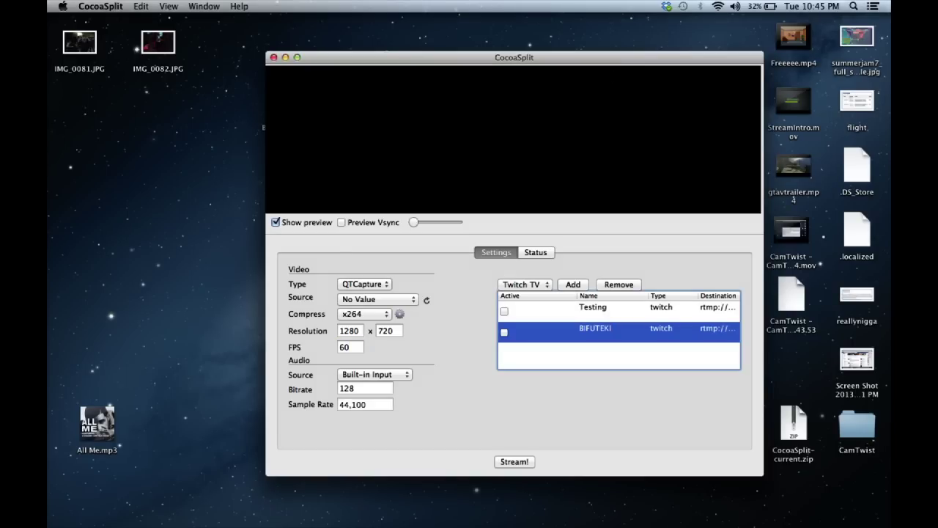
click(504, 332)
click(593, 311)
key(Down)
Step: Keep QTCapture as the video type and set the video source to CamTwist
click(377, 299)
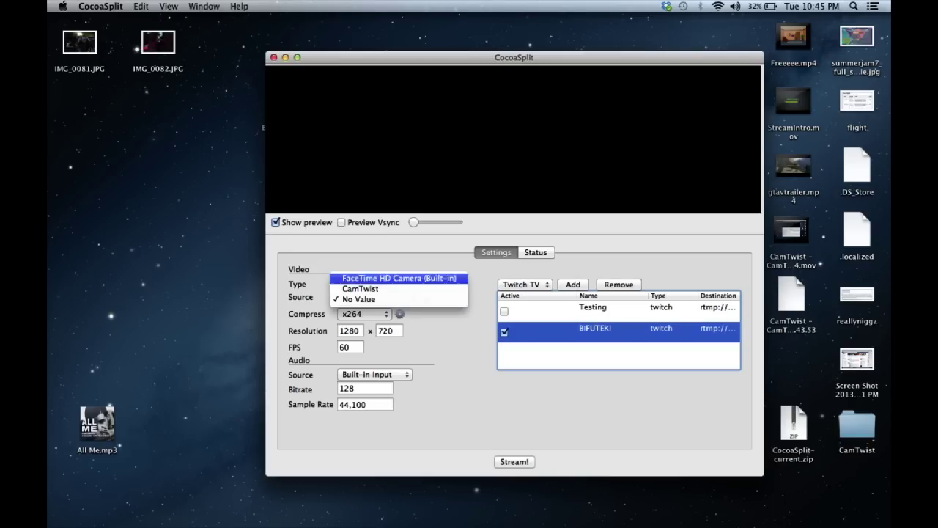
click(399, 278)
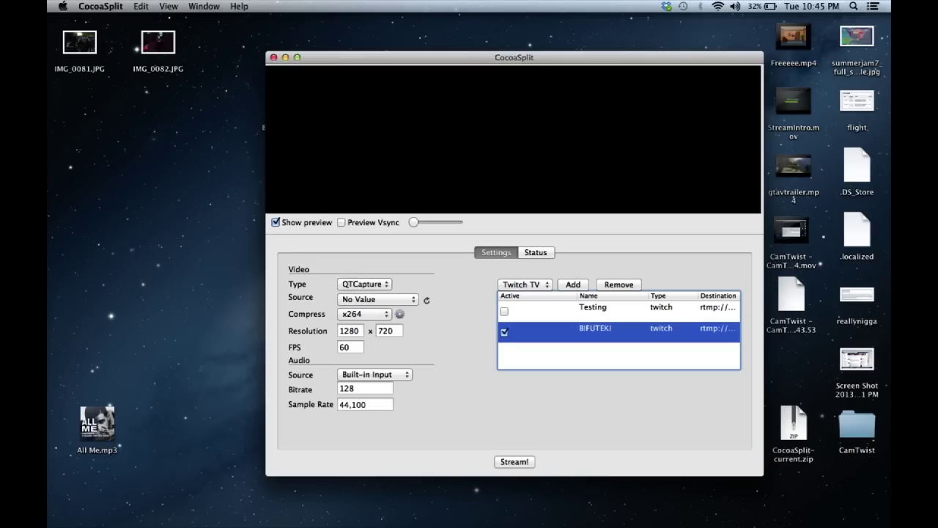
click(365, 283)
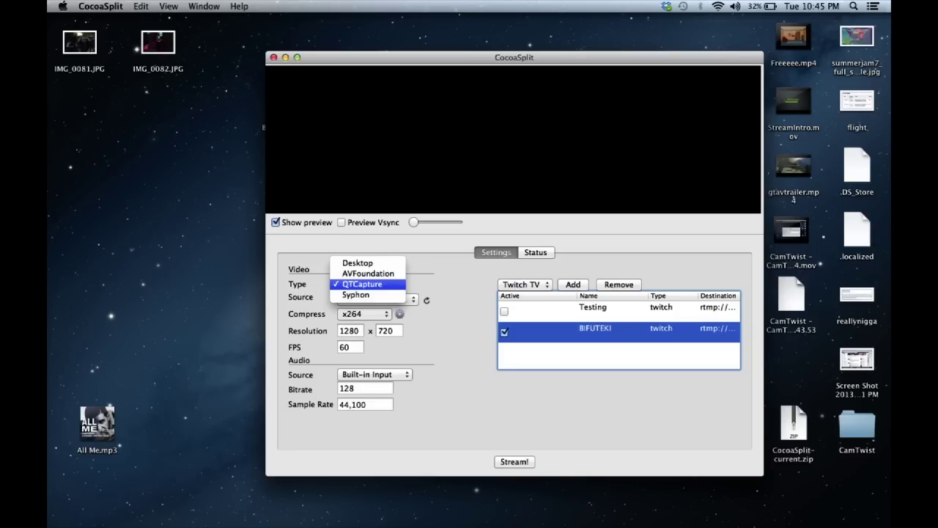
click(362, 284)
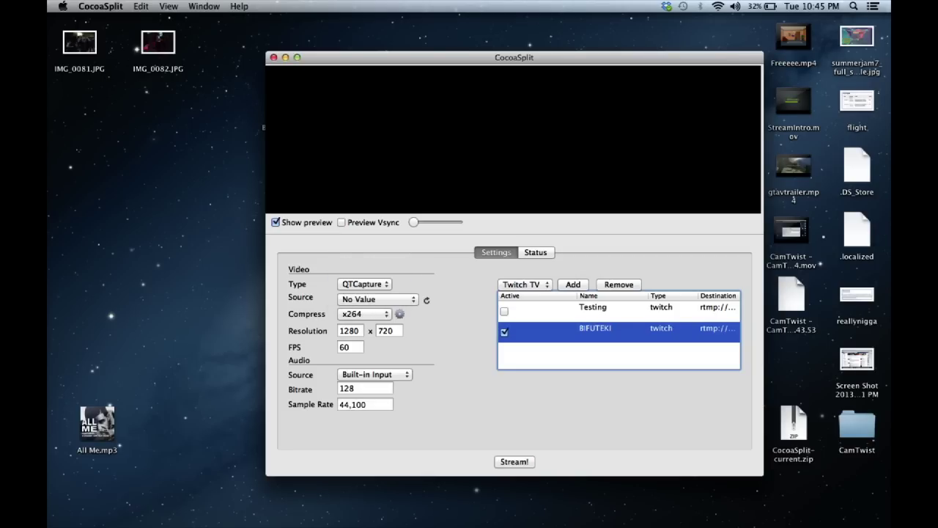
click(365, 284)
click(365, 283)
click(378, 299)
click(371, 289)
Step: Keep x264 compression and configure it with the veryfast preset and the high444 profile
click(365, 314)
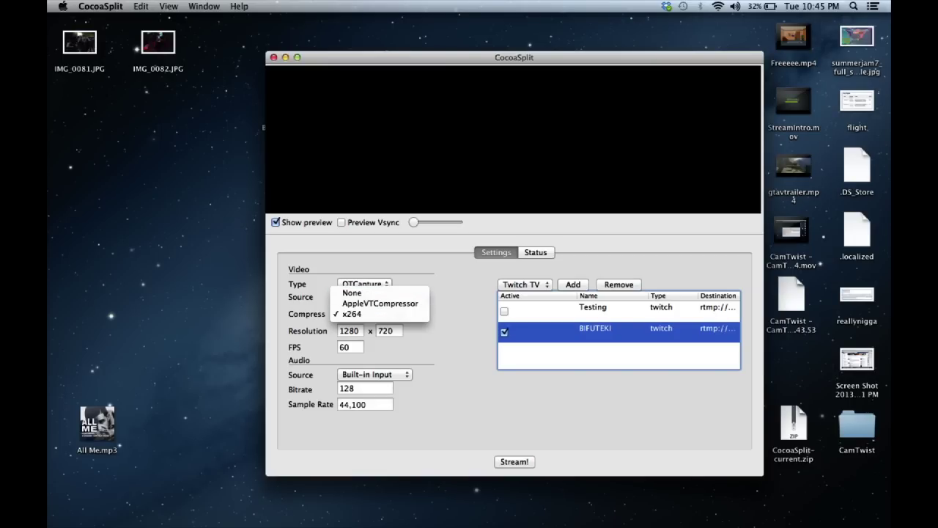
click(379, 314)
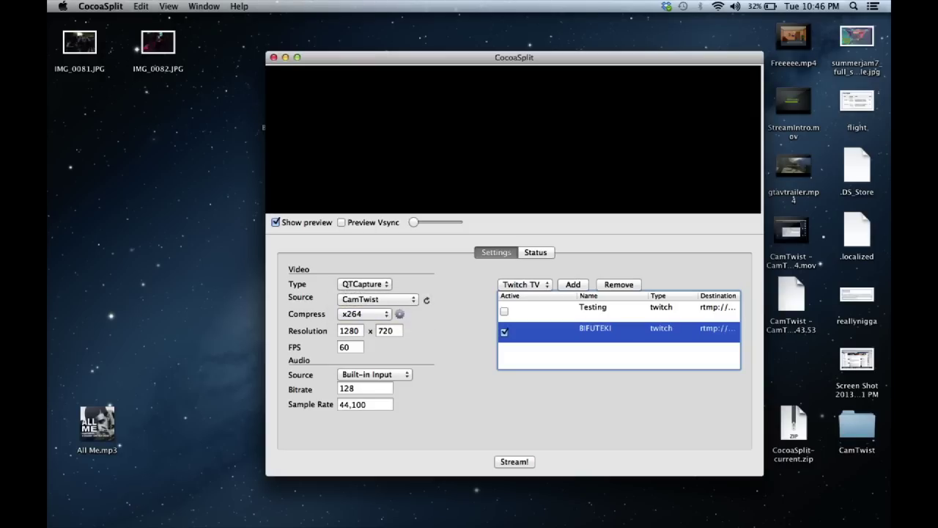
click(399, 314)
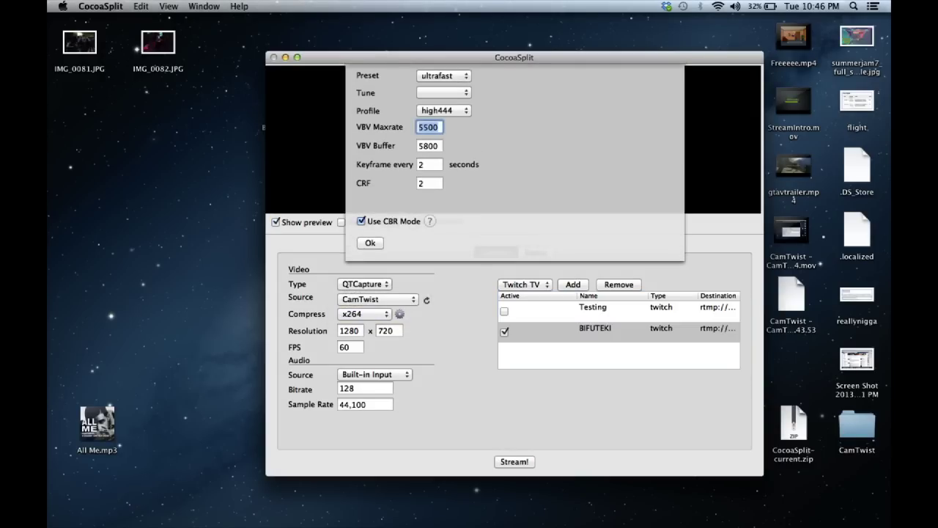
click(443, 75)
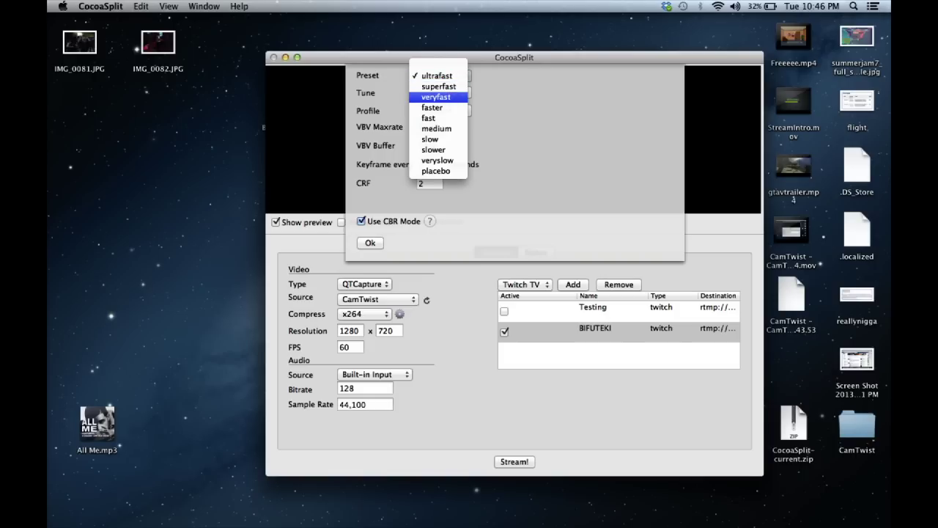
key(Return)
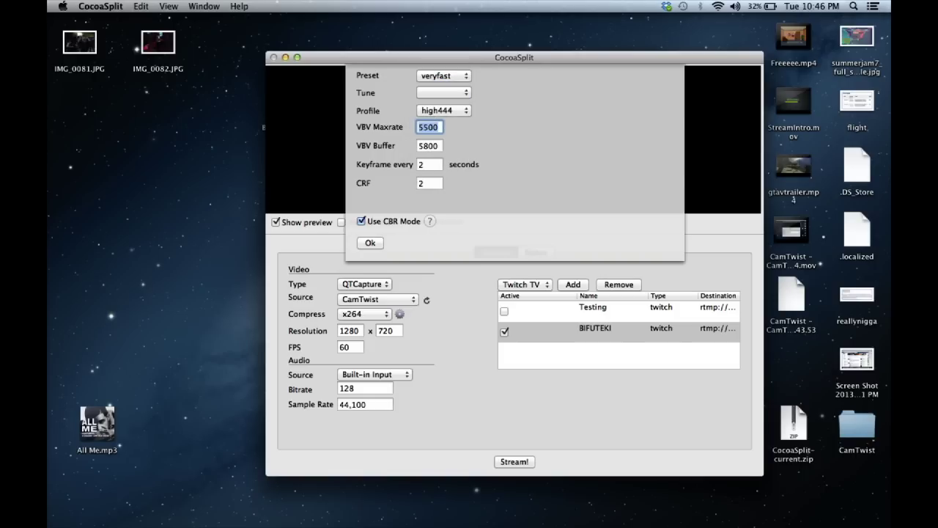
click(443, 110)
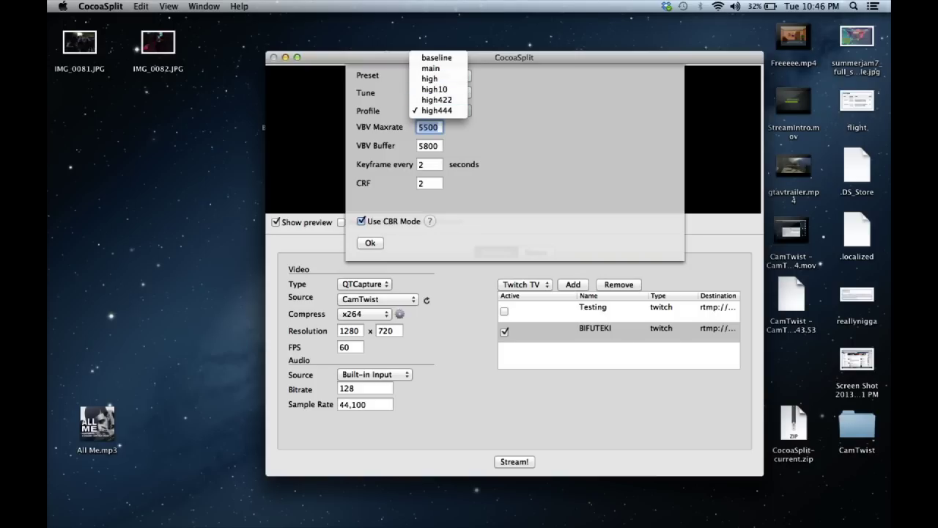
click(437, 110)
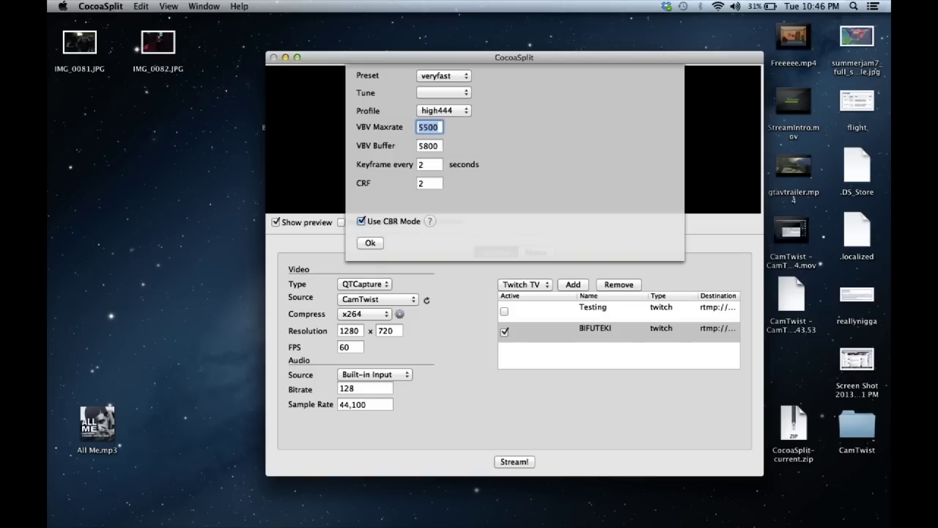
key(Return)
Step: Review the resolution, FPS, audio source choices and audio bitrate, and view the stream status list
click(349, 330)
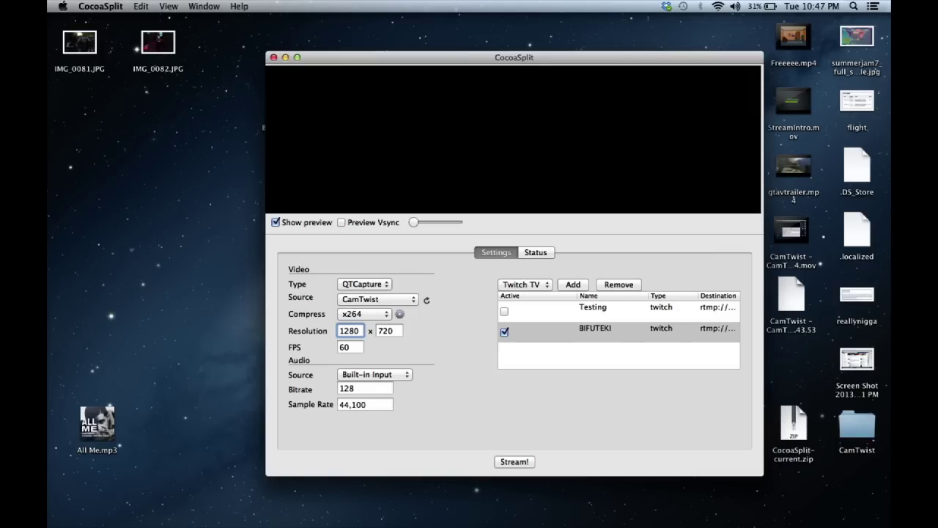
click(350, 346)
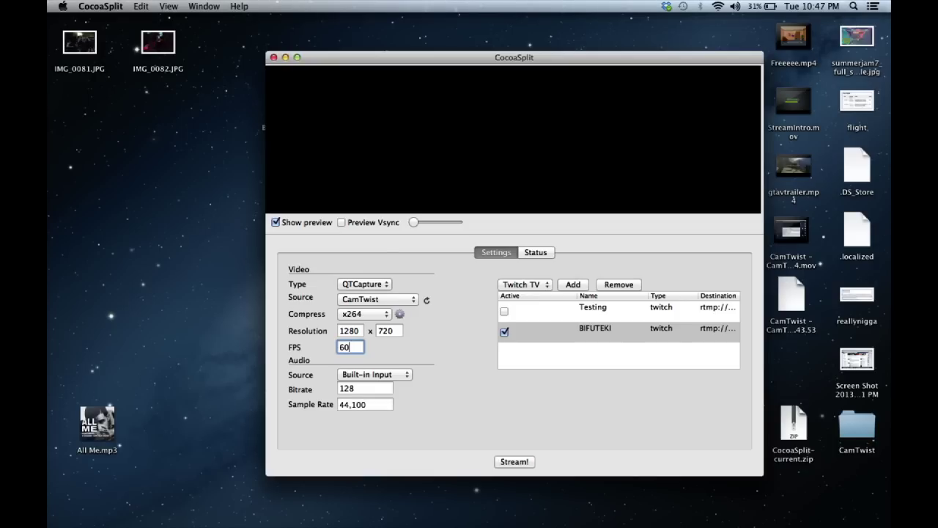
click(374, 373)
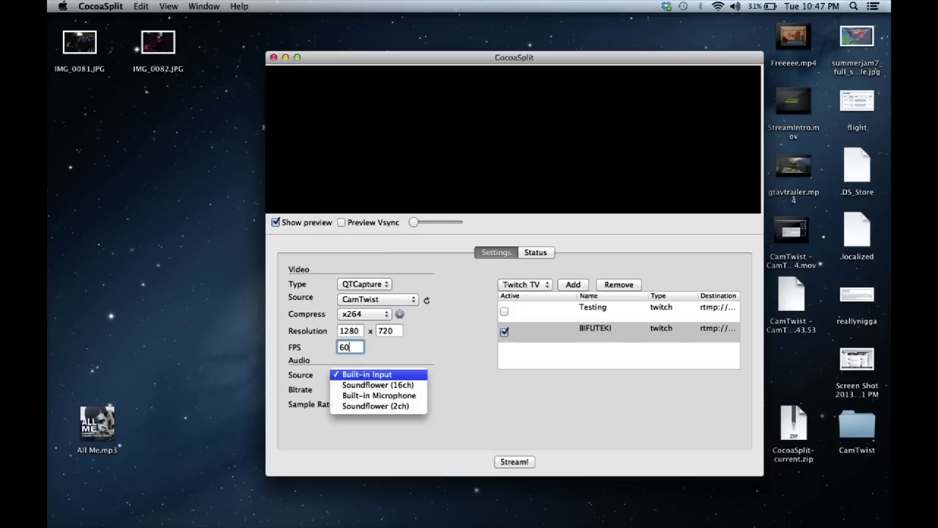
key(Escape)
key(Tab)
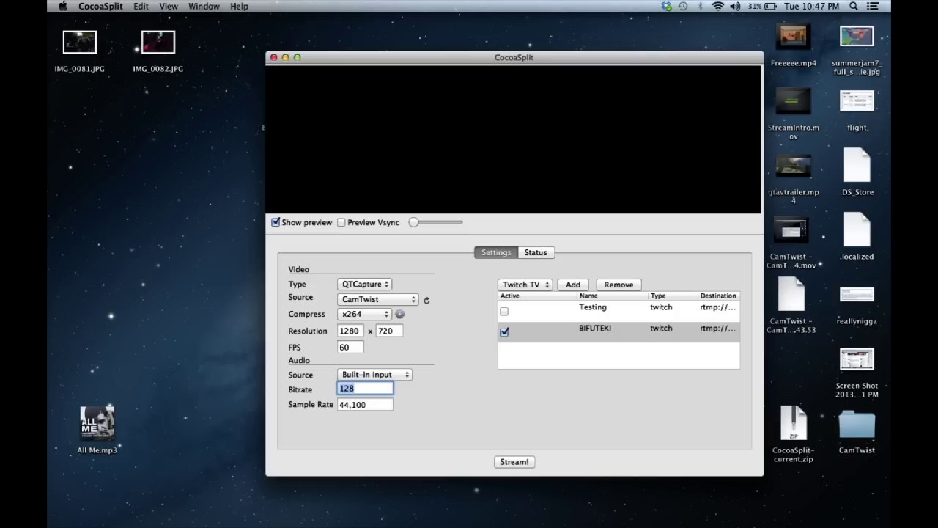
click(536, 251)
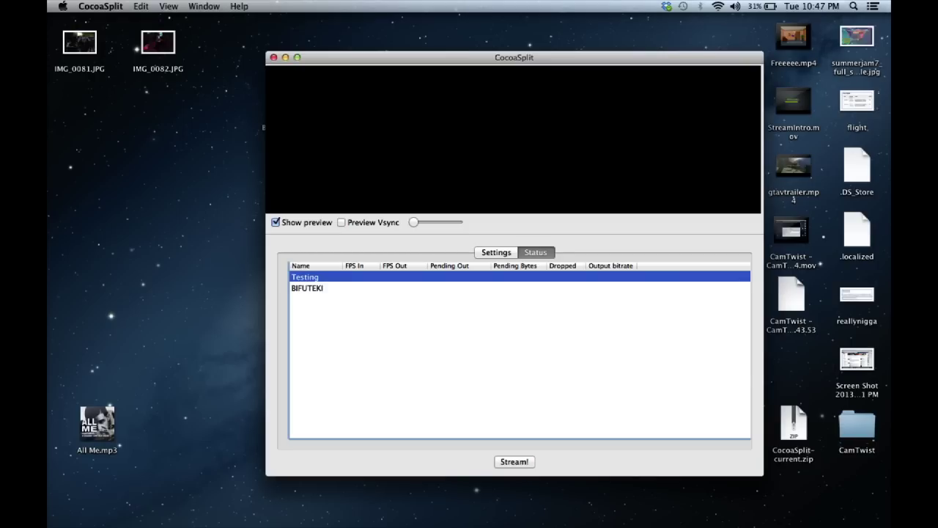
Step: Move the CocoaSplit window aside, bring up CamTwist and quit it
drag(514, 57, 380, 50)
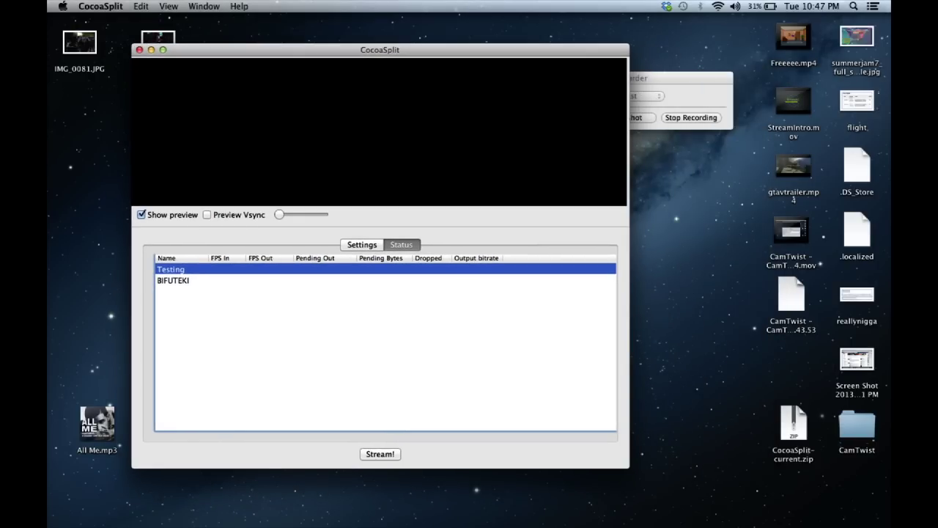
mouse_move(886, 145)
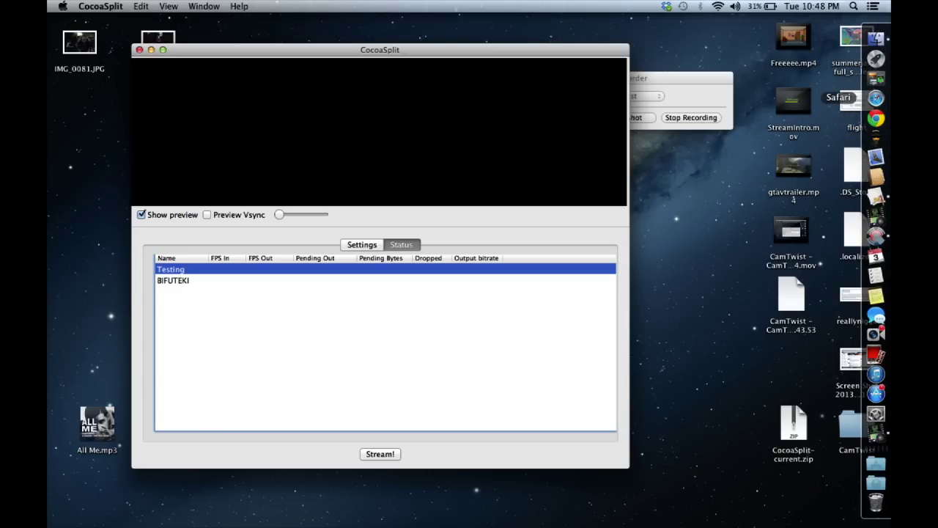
click(877, 216)
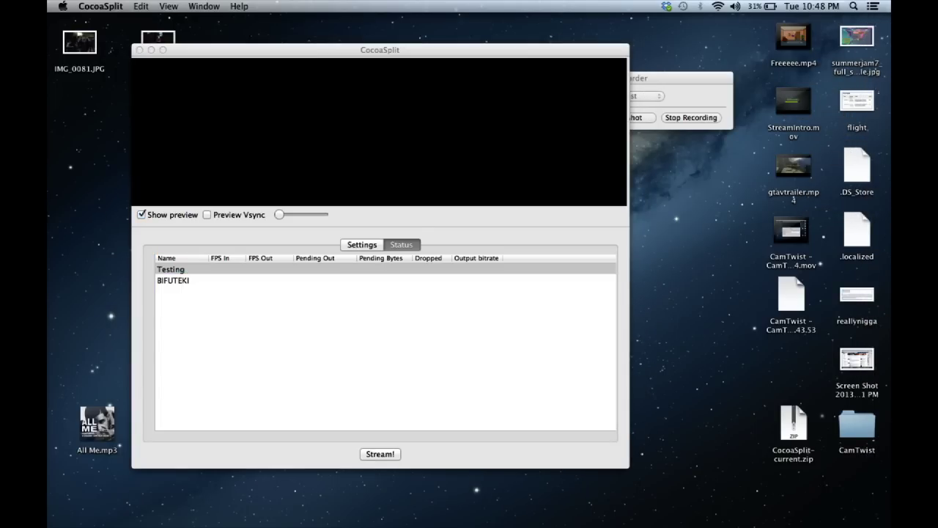
right_click(877, 217)
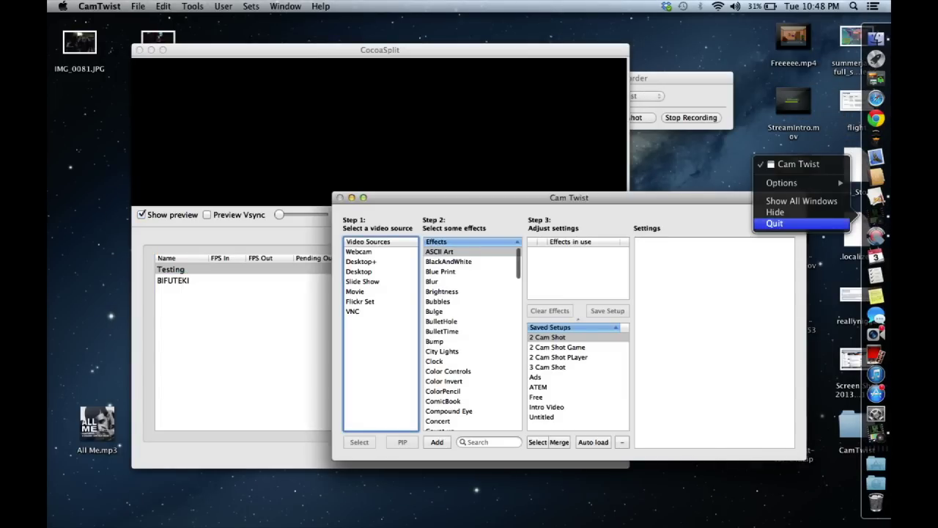
click(821, 223)
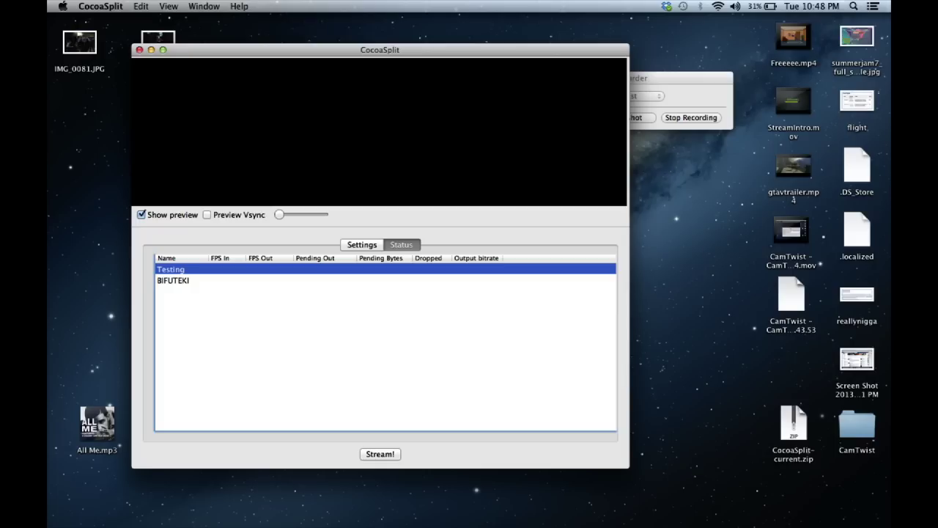
Step: Start streaming to the active destination and select the BIFUTEKI row in the status list to check its output
click(361, 244)
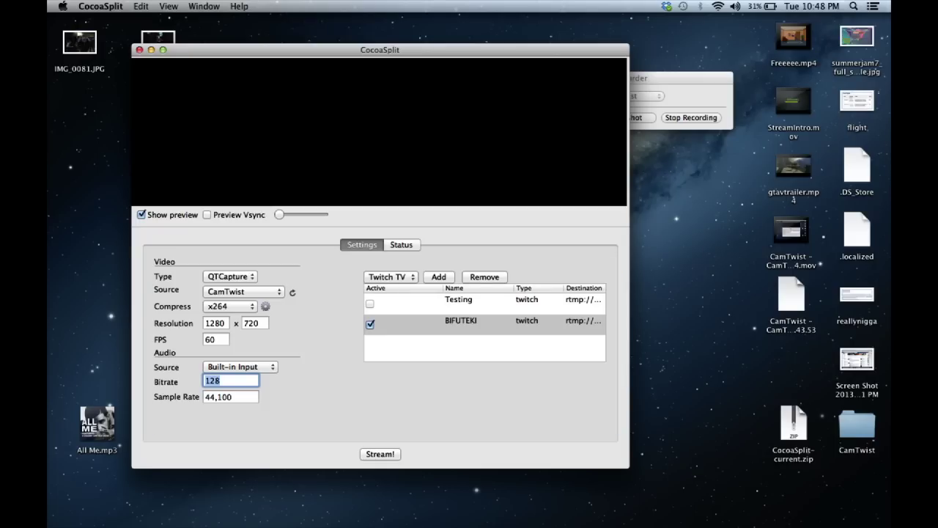
click(380, 454)
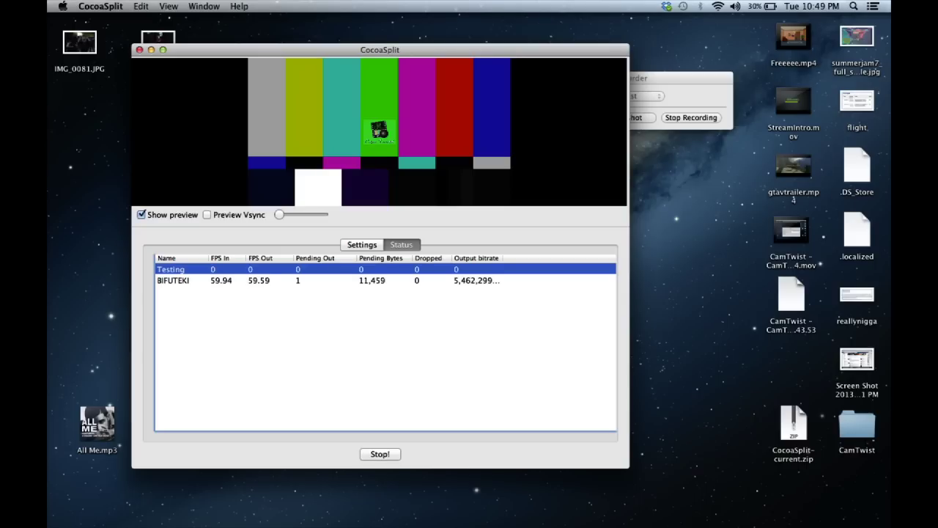
click(432, 280)
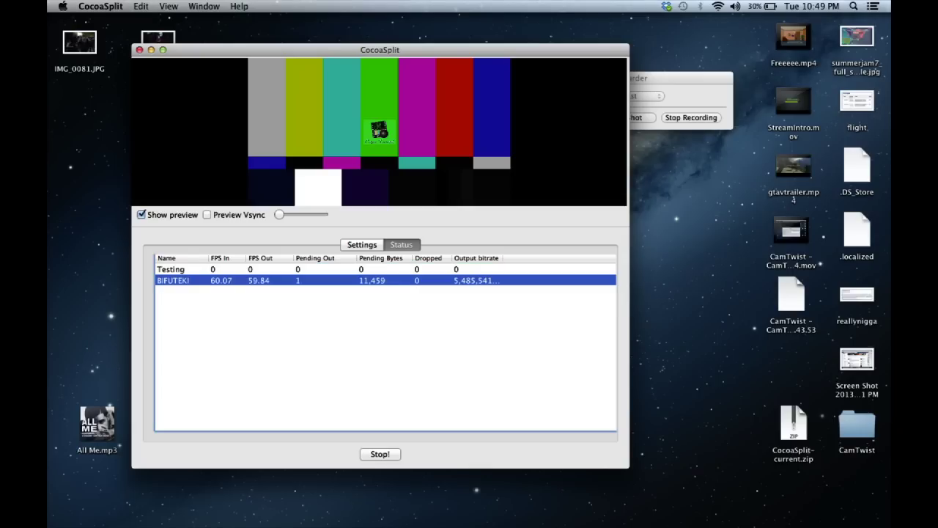
click(432, 280)
click(420, 280)
key(Return)
Step: Return to the stream settings, stop the stream and move the window back toward the middle of the desktop
click(361, 244)
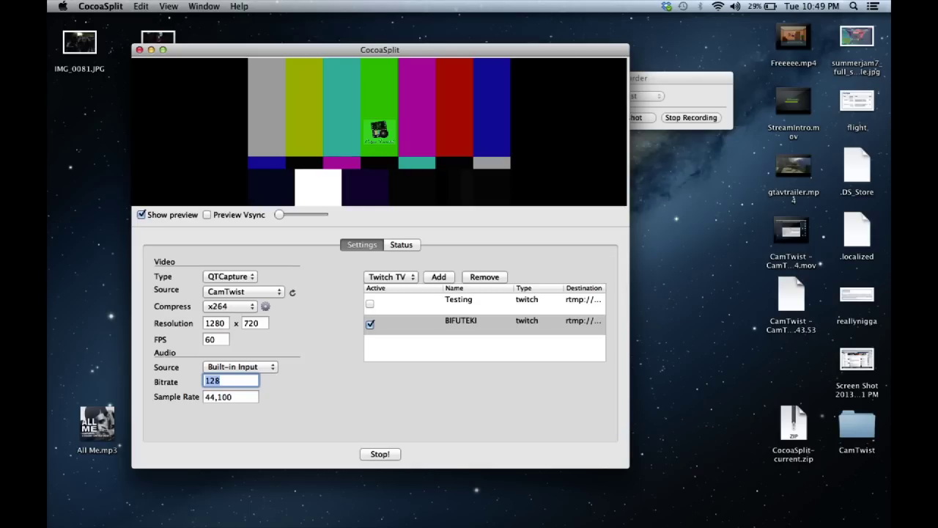
click(379, 454)
drag(380, 49, 486, 47)
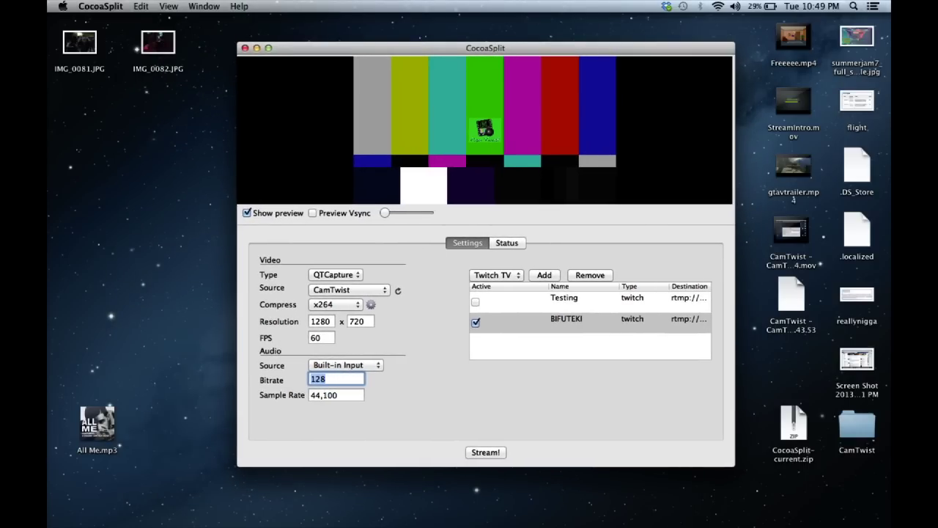